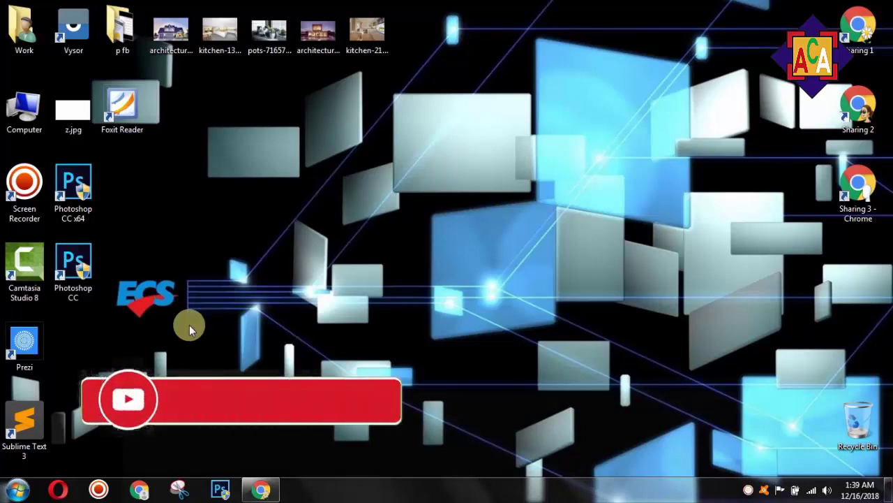
Restore the Chrome window showing the dictation.io page set to Urdu (Pakistan).
{"action": "left_click", "coordinate": [264, 489]}
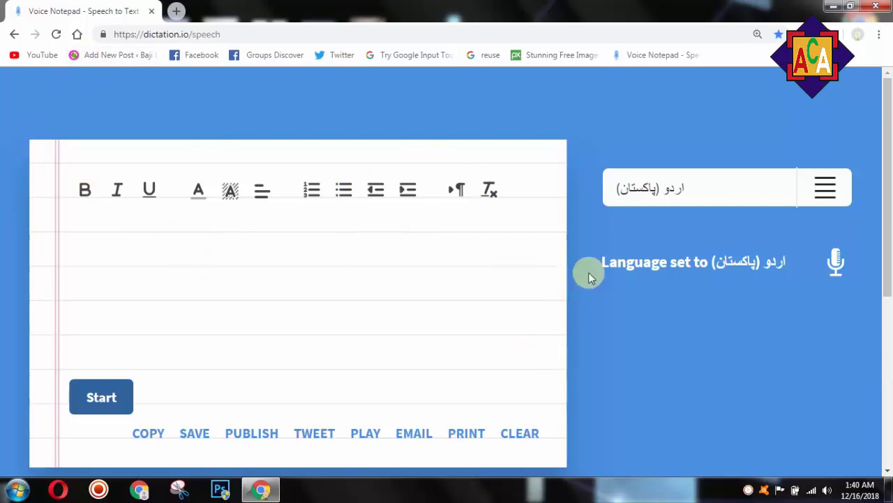
{"action": "left_click", "coordinate": [837, 199]}
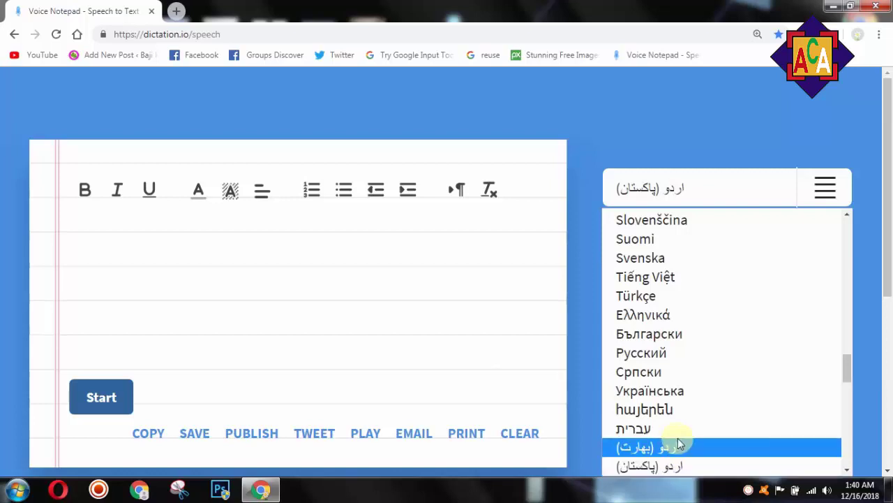
{"action": "scroll", "coordinate": [677, 437], "scroll_direction": "down", "scroll_amount": 5}
{"action": "scroll", "coordinate": [677, 439], "scroll_direction": "down", "scroll_amount": 2}
{"action": "scroll", "coordinate": [677, 440], "scroll_direction": "up", "scroll_amount": 7}
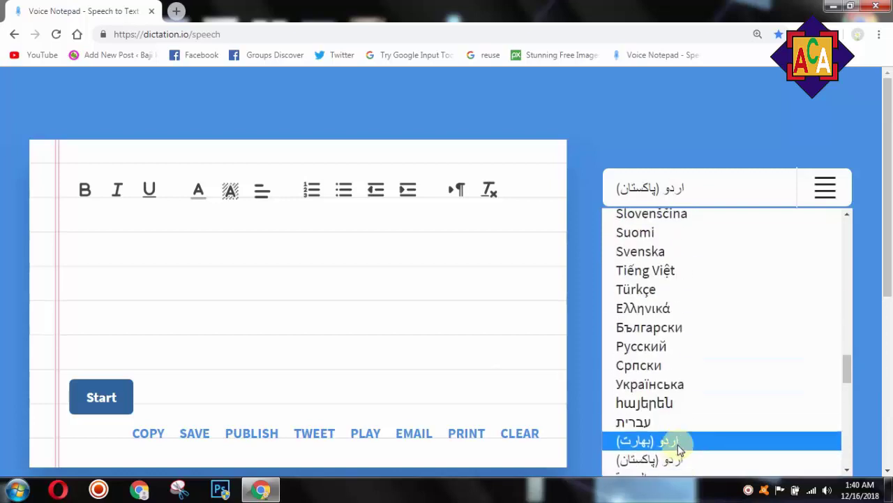
{"action": "scroll", "coordinate": [643, 362], "scroll_direction": "down", "scroll_amount": 3}
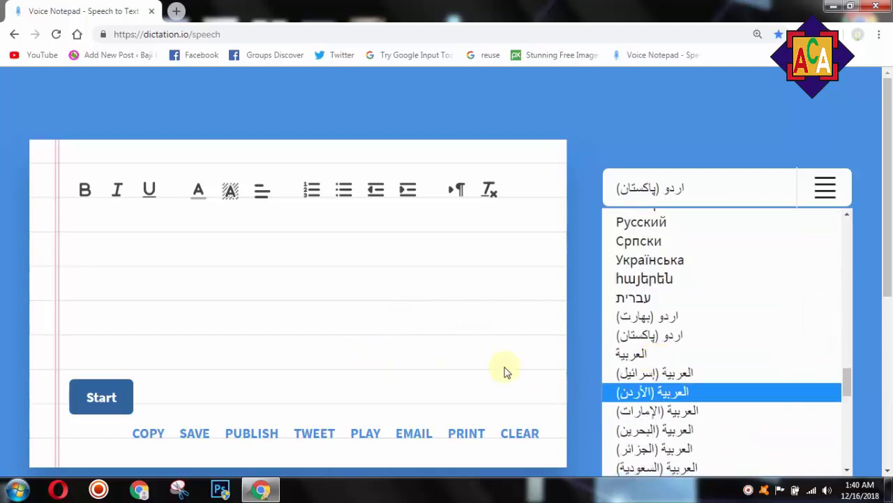
{"action": "left_click", "coordinate": [686, 316]}
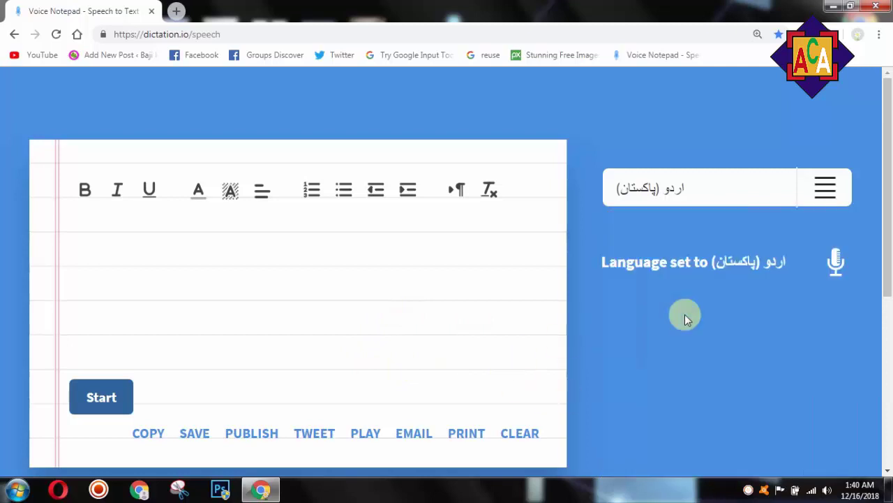
{"action": "left_click", "coordinate": [701, 197]}
{"action": "scroll", "coordinate": [674, 342], "scroll_direction": "down", "scroll_amount": 5}
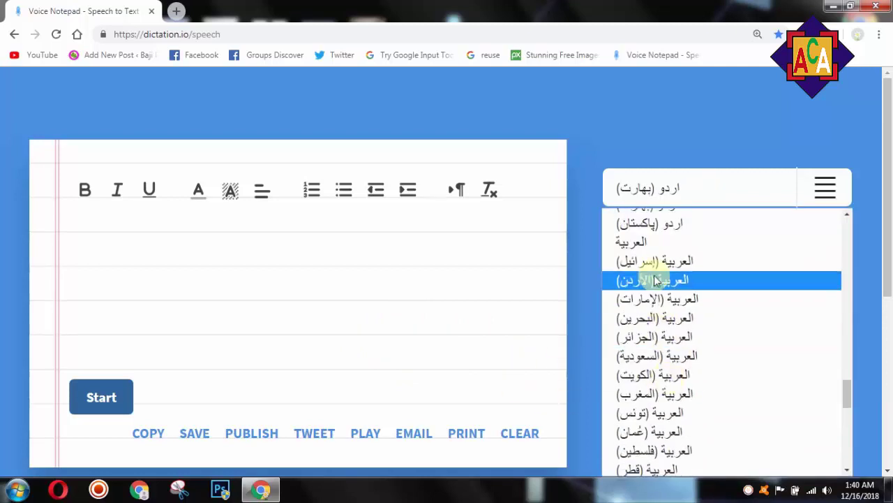
{"action": "left_click", "coordinate": [666, 230]}
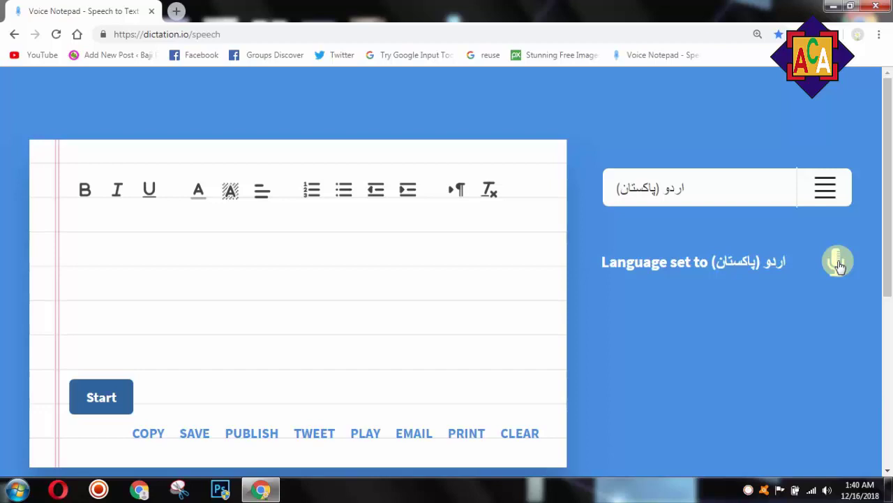
Dictate an Urdu greeting with the speaker's name, then select the transcribed line.
{"action": "left_click", "coordinate": [839, 263]}
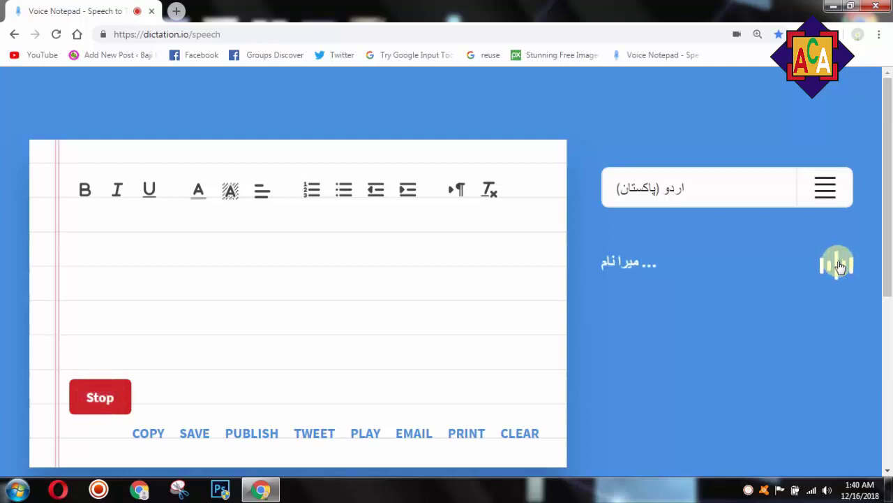
{"action": "left_click", "coordinate": [839, 266]}
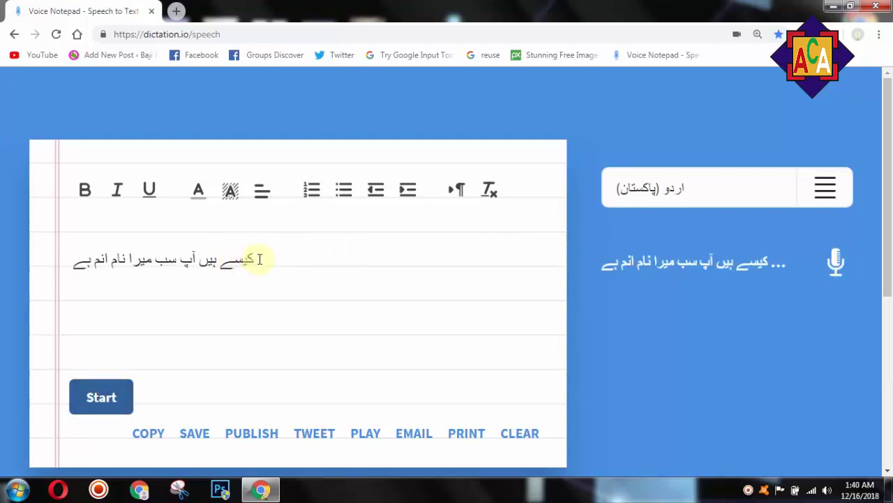
{"action": "left_click_drag", "start_coordinate": [259, 259], "coordinate": [74, 273]}
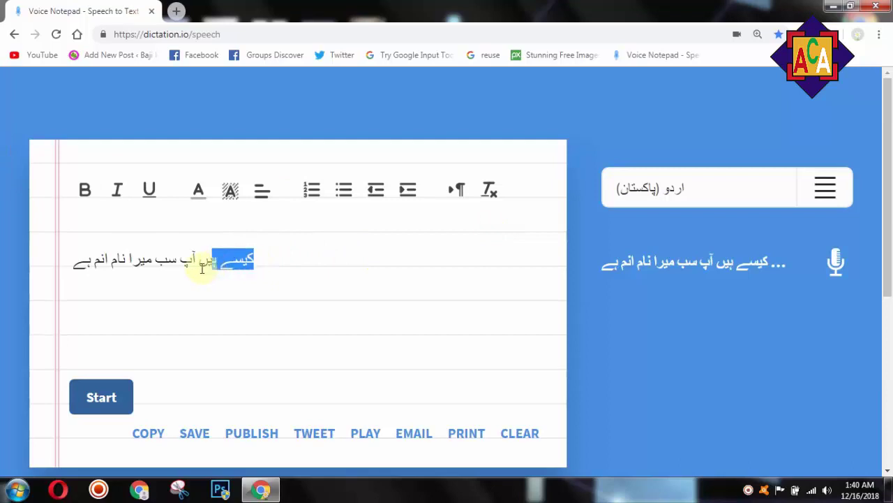
{"action": "left_click", "coordinate": [93, 274]}
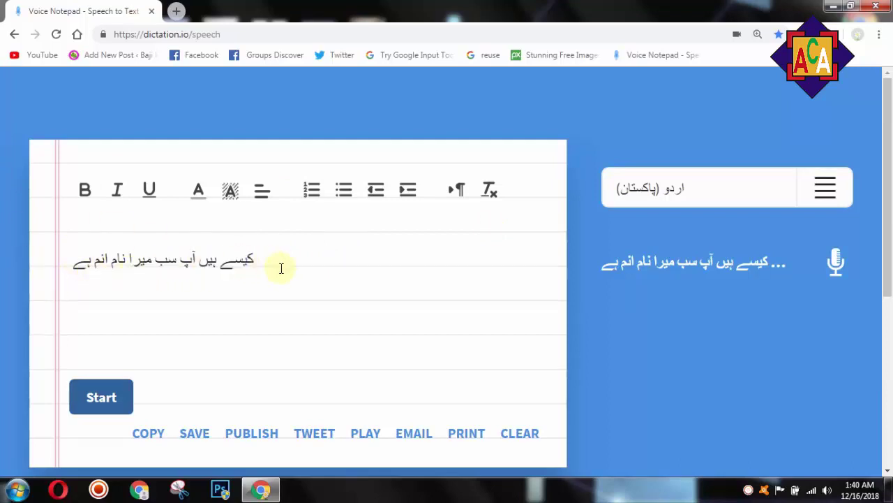
{"action": "left_click_drag", "start_coordinate": [264, 266], "coordinate": [77, 265]}
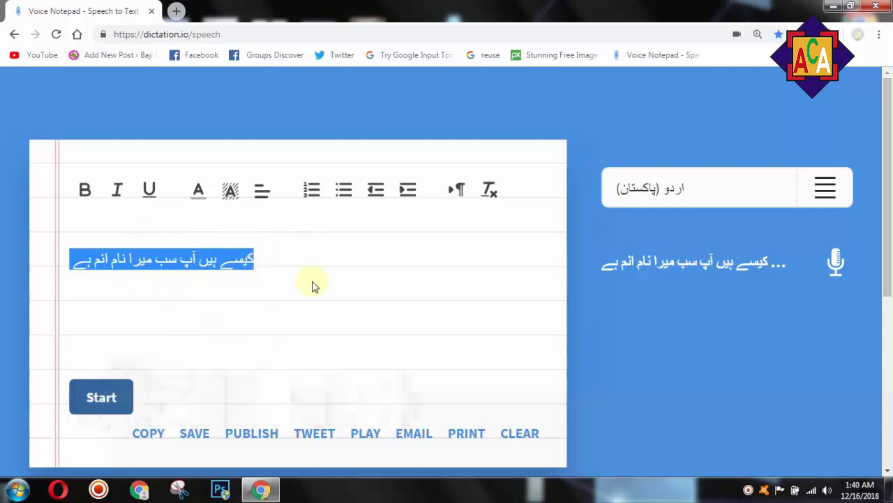
Make the Urdu text bold, italic and underlined, with red text and a red background.
{"action": "left_click", "coordinate": [89, 194]}
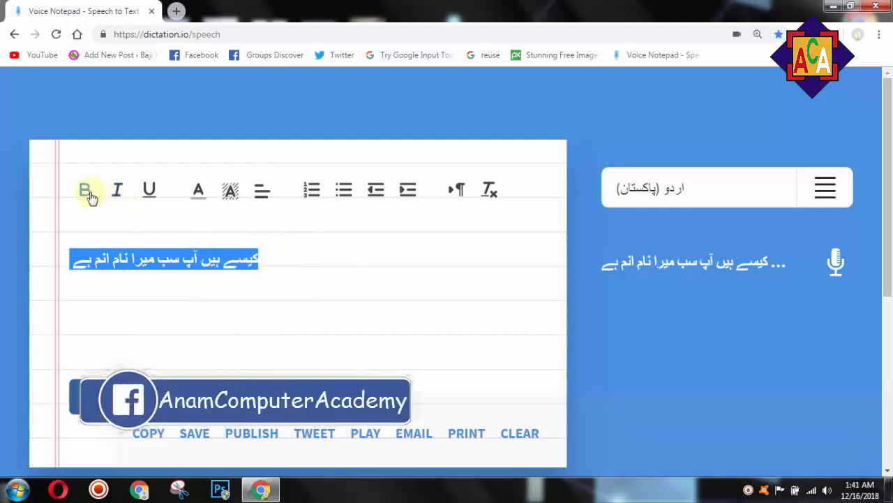
{"action": "left_click", "coordinate": [118, 196]}
{"action": "left_click", "coordinate": [148, 192]}
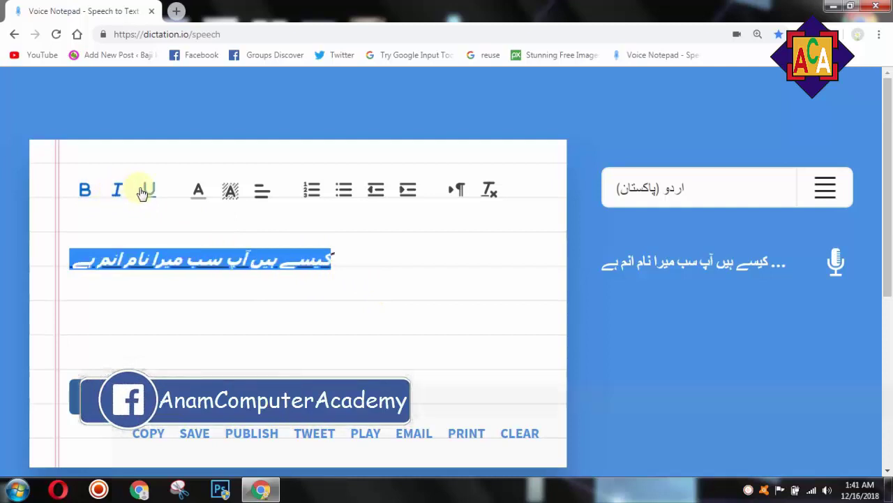
{"action": "left_click", "coordinate": [197, 194]}
{"action": "left_click", "coordinate": [223, 218]}
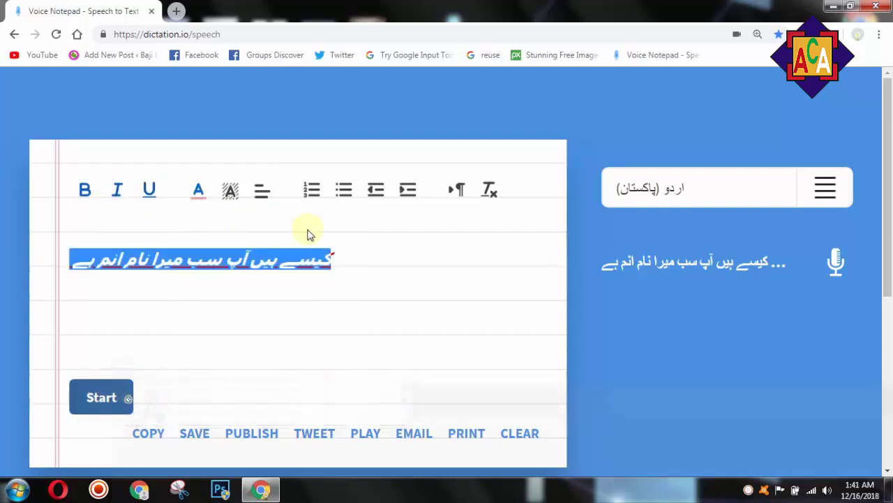
{"action": "left_click", "coordinate": [229, 194]}
{"action": "left_click", "coordinate": [255, 219]}
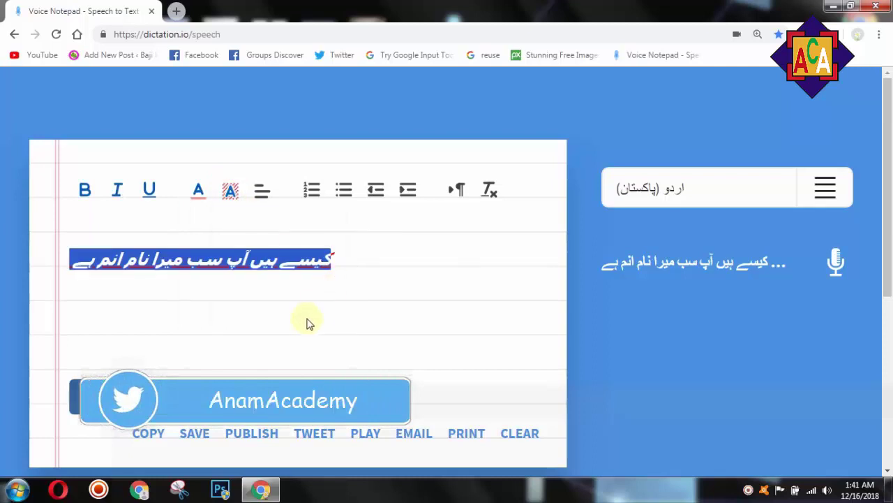
{"action": "left_click", "coordinate": [331, 276]}
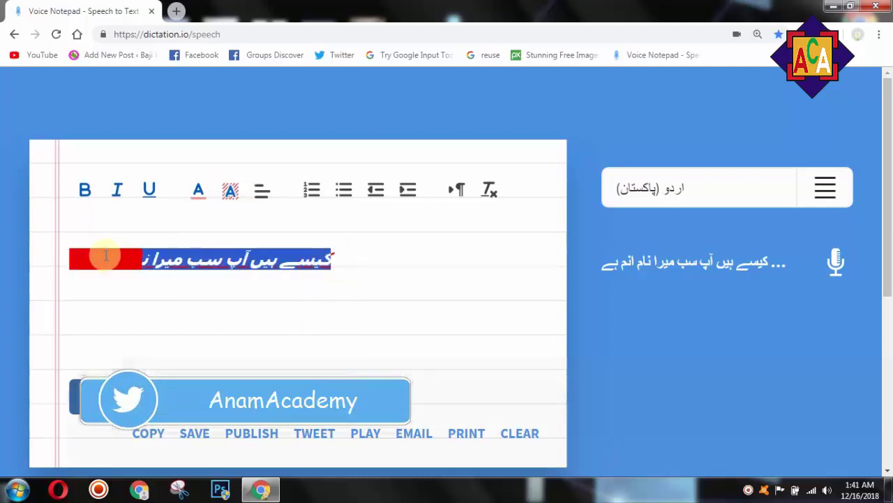
Change the Urdu sentence's background highlight to green.
{"action": "left_click_drag", "start_coordinate": [338, 263], "coordinate": [73, 234]}
{"action": "left_click", "coordinate": [229, 196]}
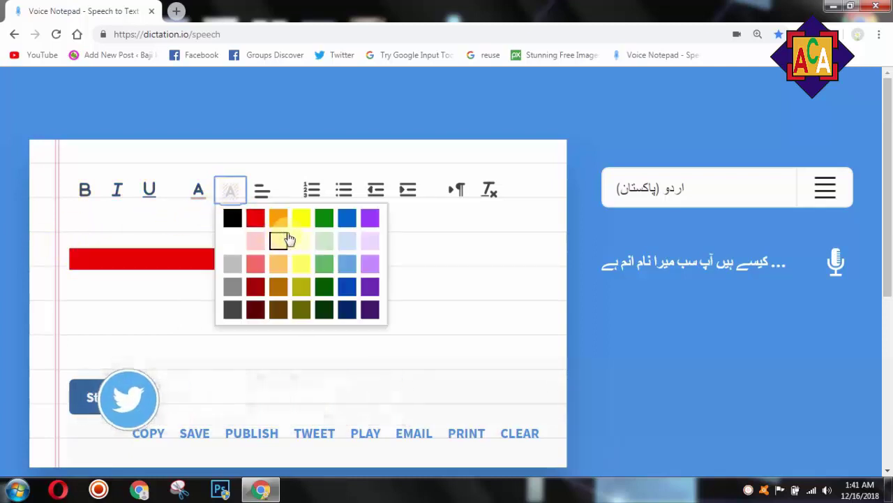
{"action": "left_click", "coordinate": [318, 218]}
{"action": "left_click", "coordinate": [294, 287]}
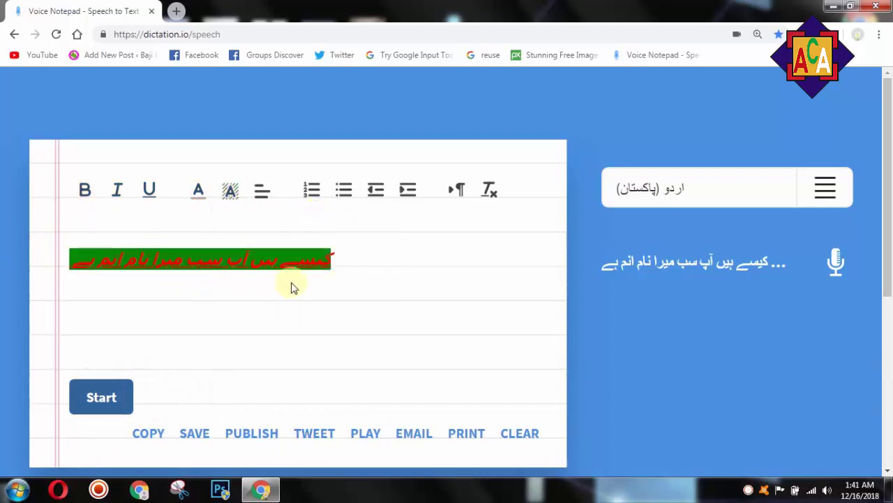
Pick a new text colour for the Urdu line and deselect it to check.
{"action": "left_click_drag", "start_coordinate": [334, 260], "coordinate": [7, 254]}
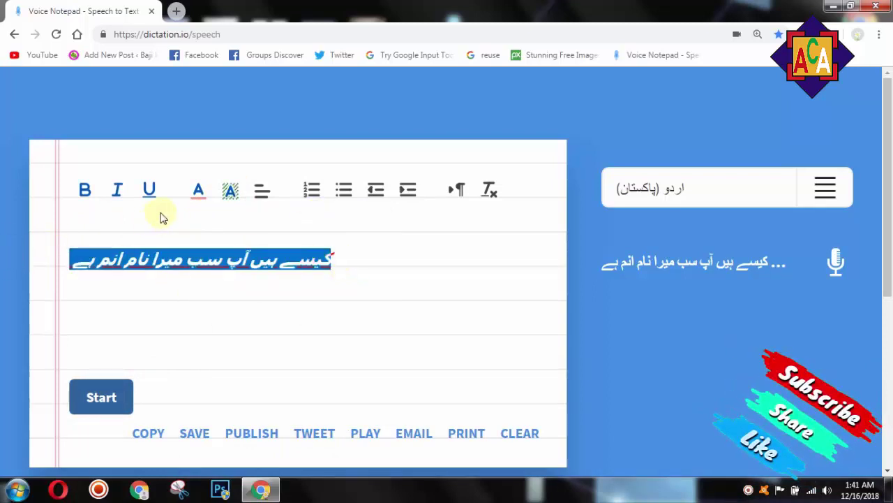
{"action": "left_click", "coordinate": [202, 193]}
{"action": "left_click", "coordinate": [204, 227]}
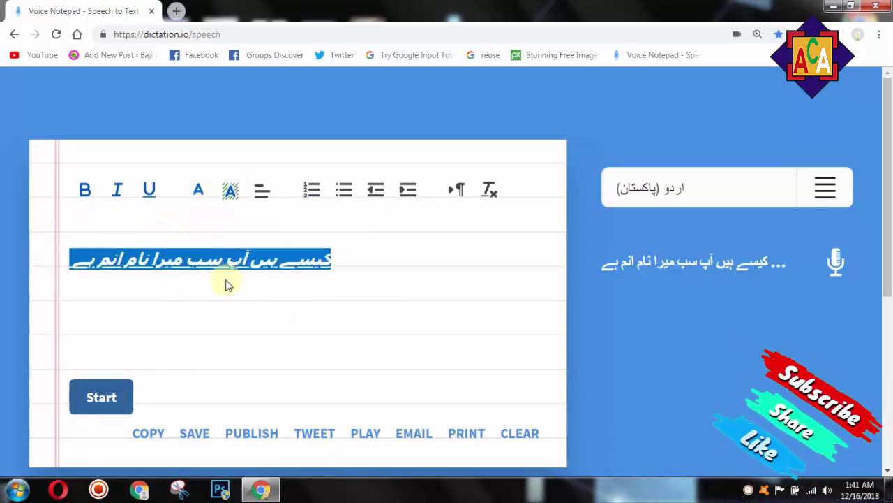
{"action": "left_click", "coordinate": [320, 279]}
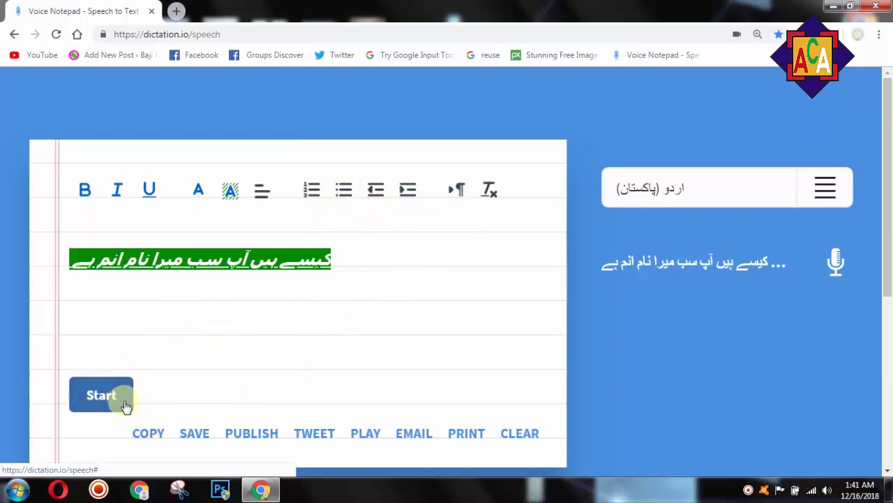
{"action": "left_click", "coordinate": [225, 260]}
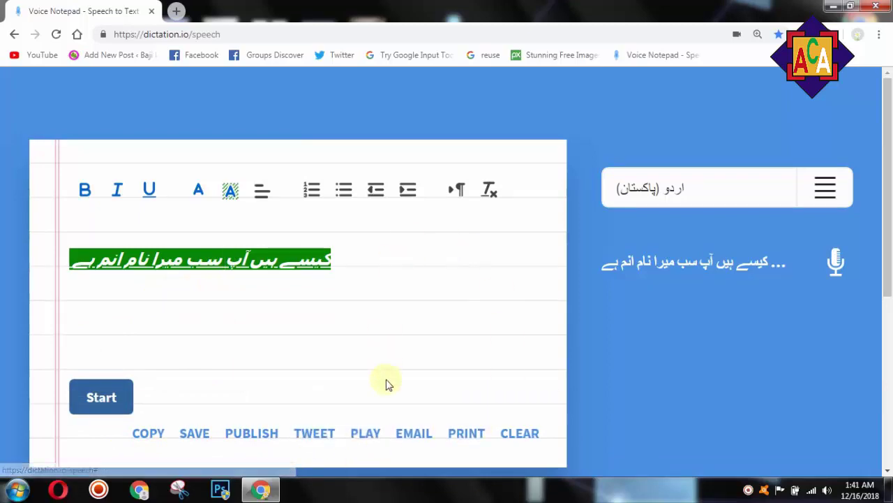
Read the sentence aloud, then reset pitch and speed to their defaults.
{"action": "left_click", "coordinate": [367, 433]}
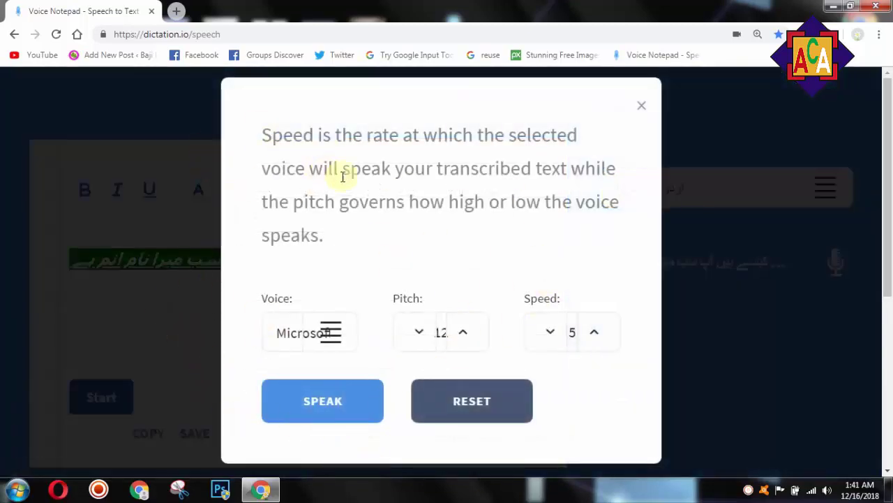
{"action": "left_click", "coordinate": [326, 400]}
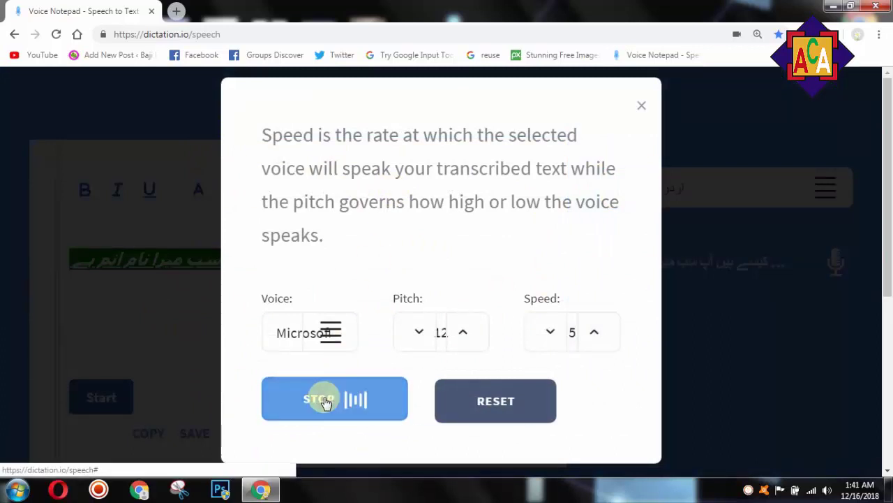
{"action": "left_click", "coordinate": [329, 340]}
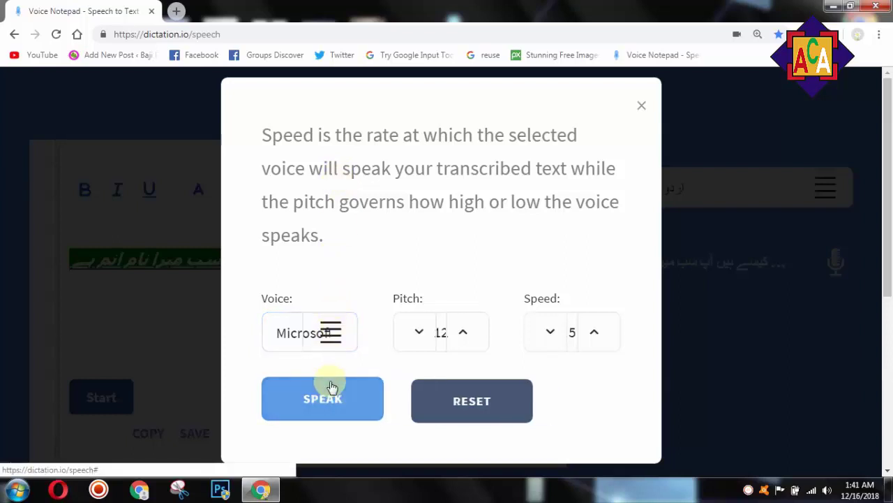
{"action": "left_click", "coordinate": [461, 392]}
{"action": "left_click", "coordinate": [329, 332]}
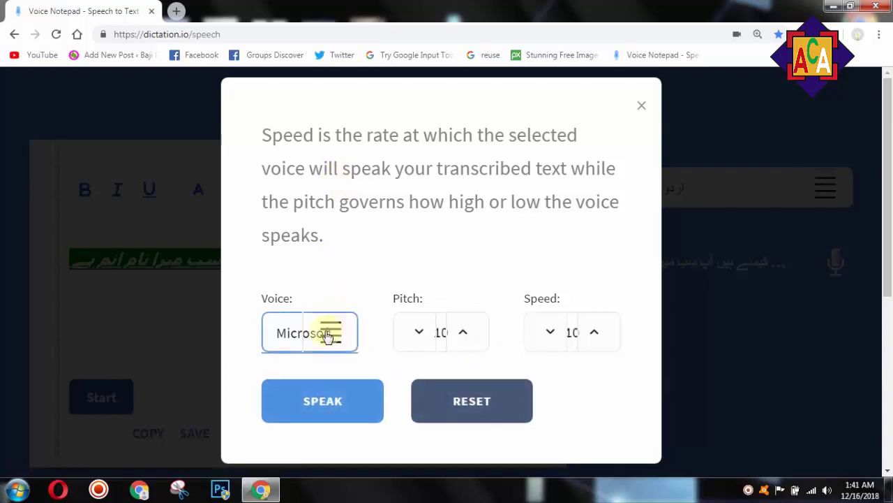
{"action": "left_click", "coordinate": [642, 108]}
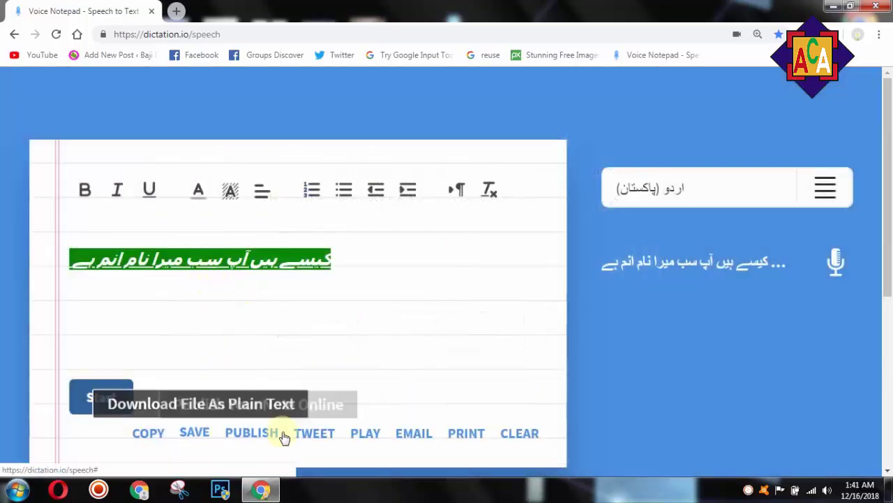
Replay the sentence aloud and lower the pitch to 9.
{"action": "left_click", "coordinate": [361, 433]}
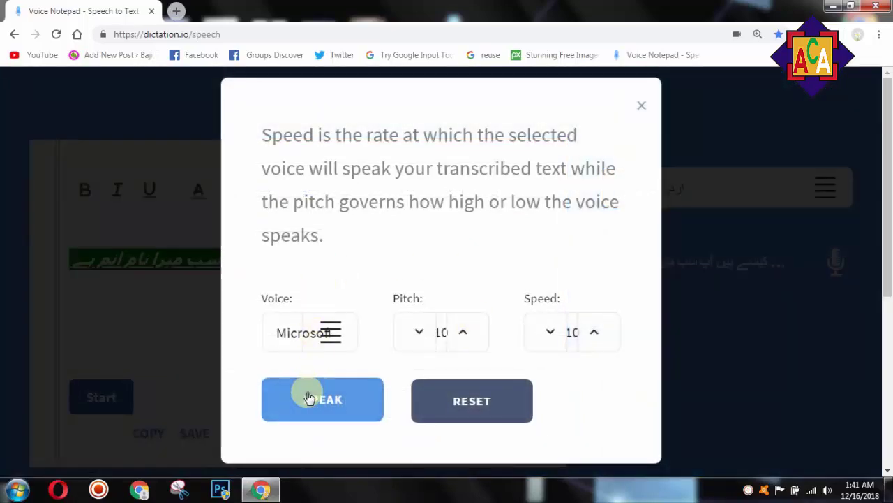
{"action": "left_click", "coordinate": [310, 398]}
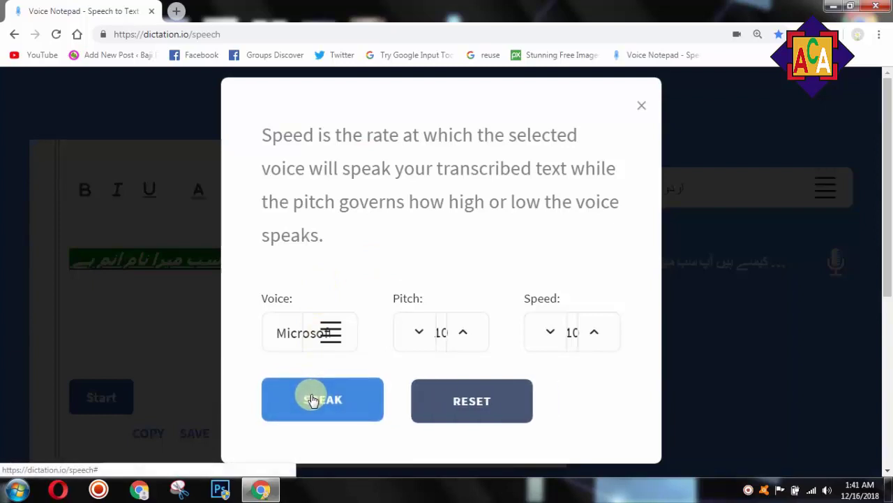
{"action": "left_click", "coordinate": [335, 334]}
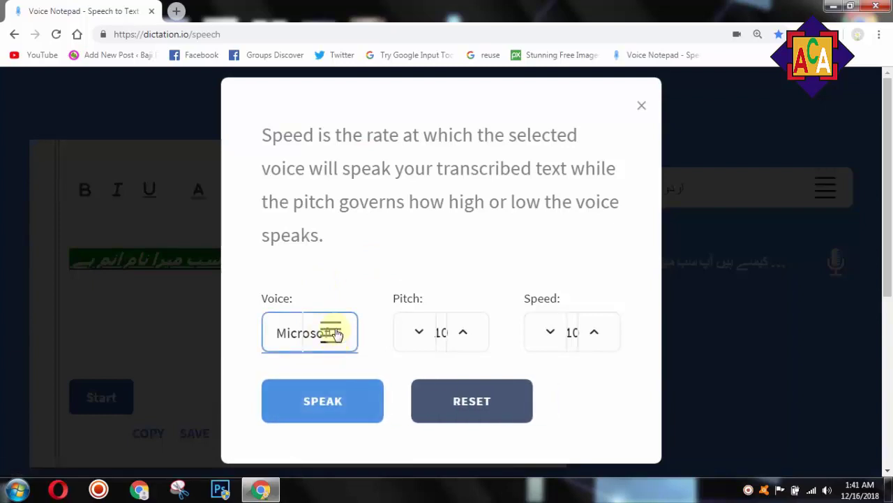
{"action": "left_click", "coordinate": [426, 333]}
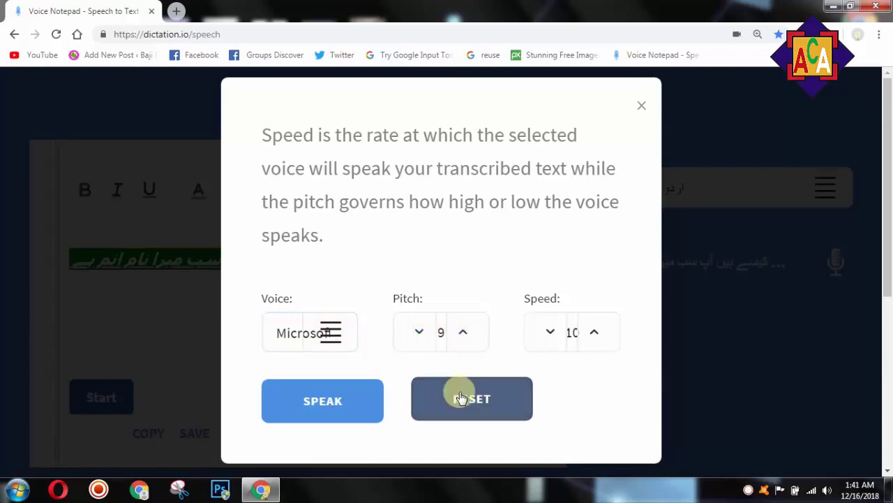